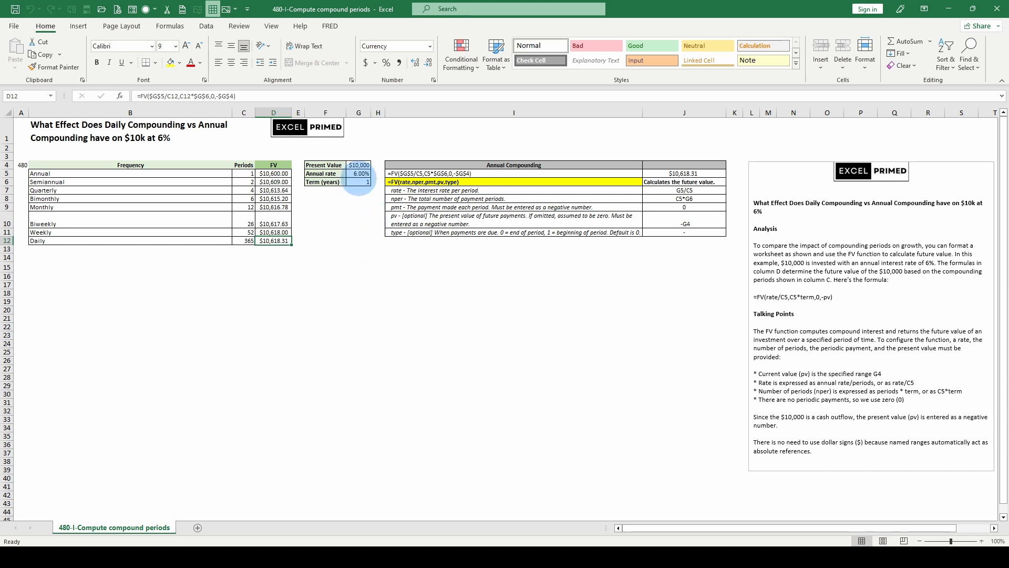
- Set the Present Value in G4 to $1,000,000 and widen columns D and G to fit their amounts
left_click(368, 166)
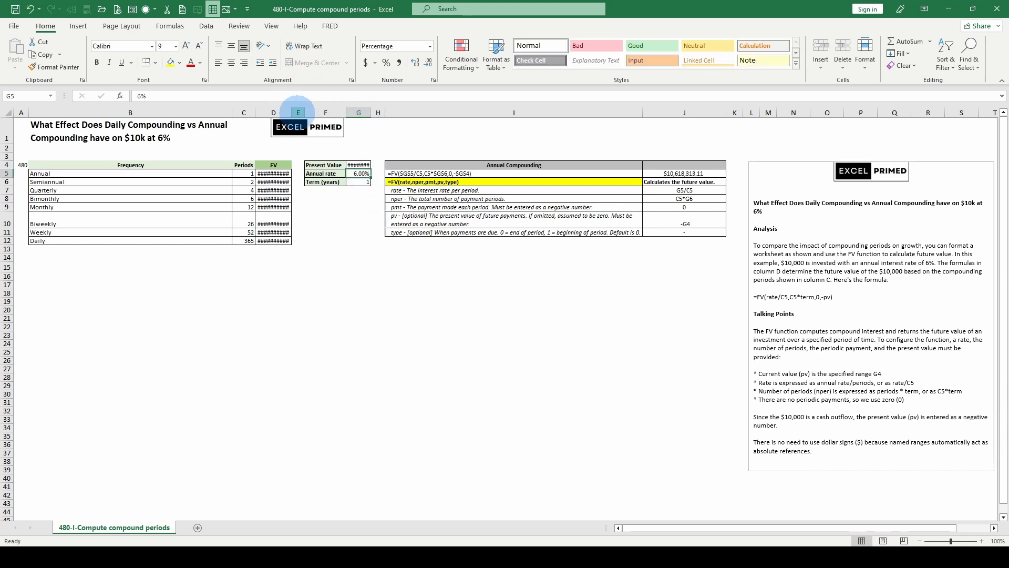
double_click(291, 112)
left_click(193, 93)
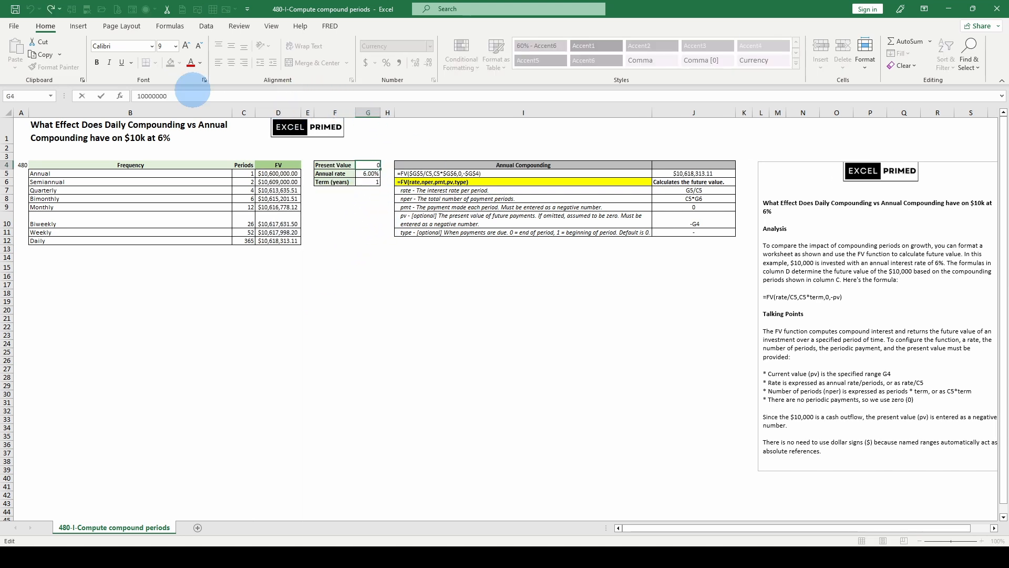
key("BackSpace")
key("Return")
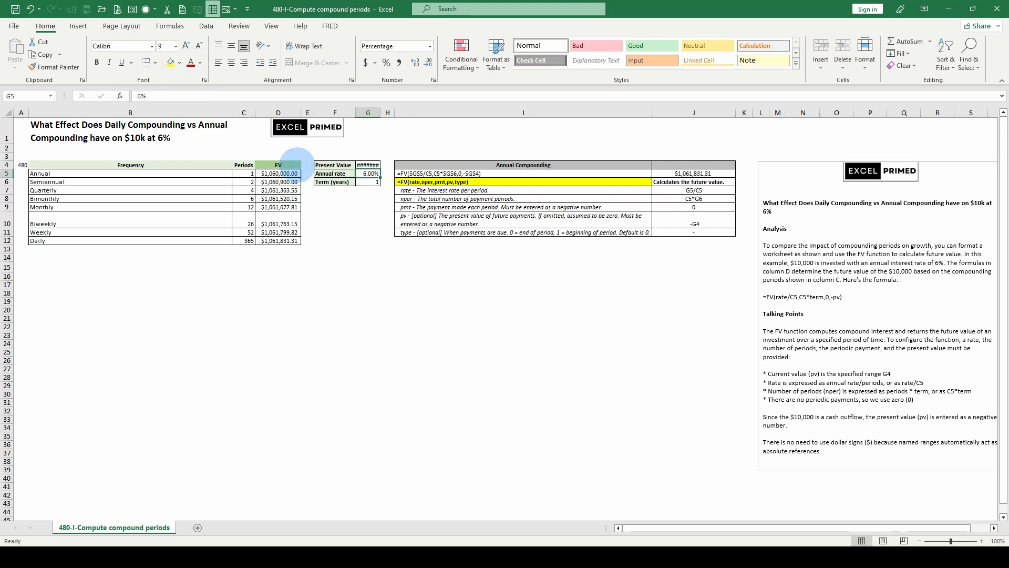
left_click_drag(380, 112, 386, 110)
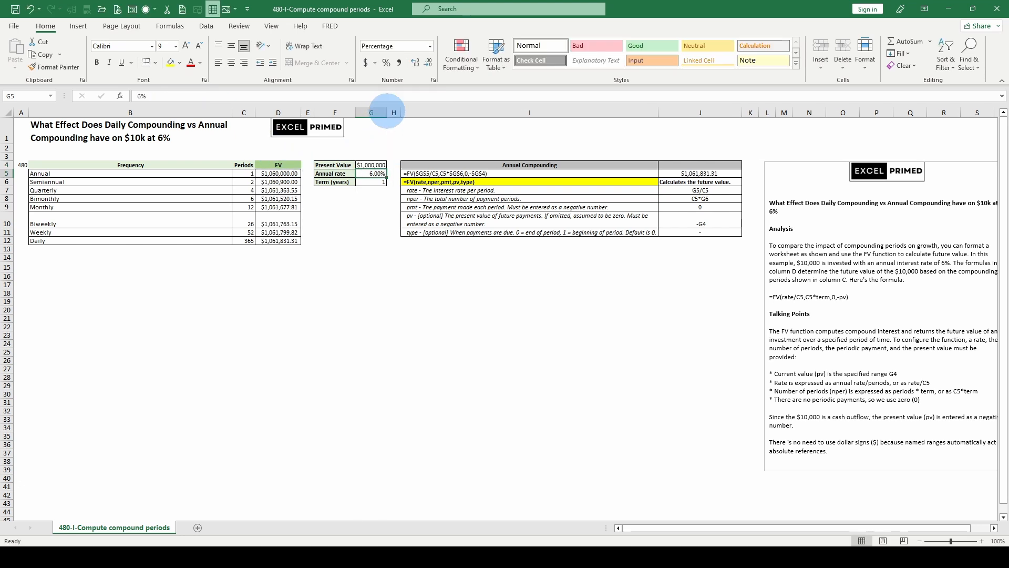
- Set the Term (years) in G6 to 5
key("Return")
type("5")
key("Return")
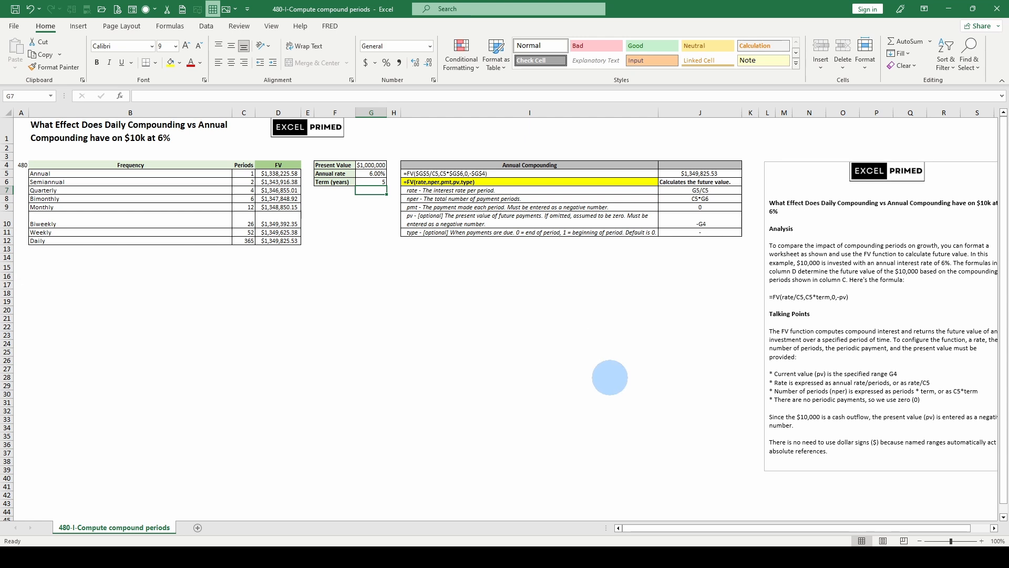
- Set the Term (years) in G6 to 25, keeping the cell selected
left_click(369, 165)
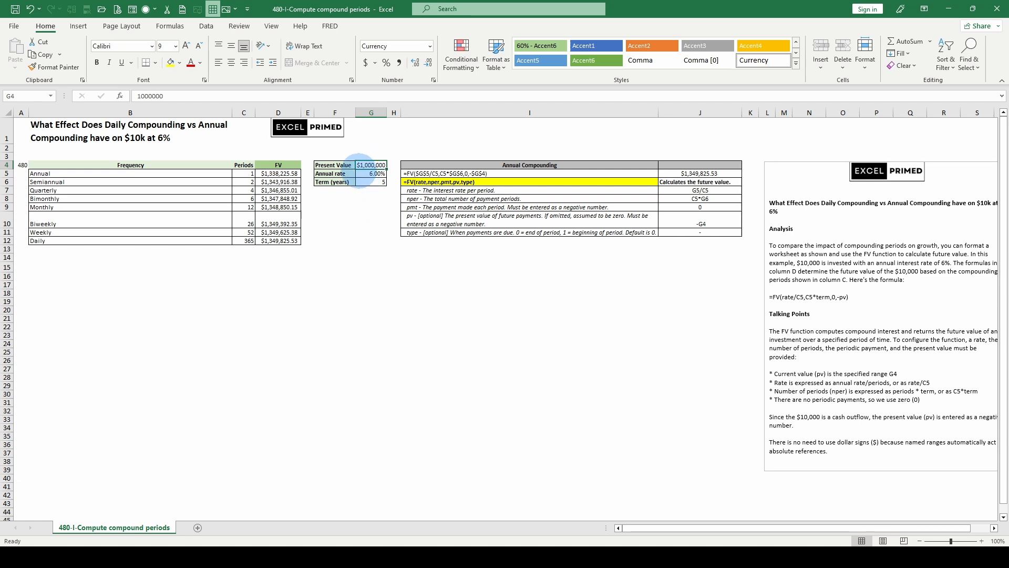
left_click(376, 182)
type("2")
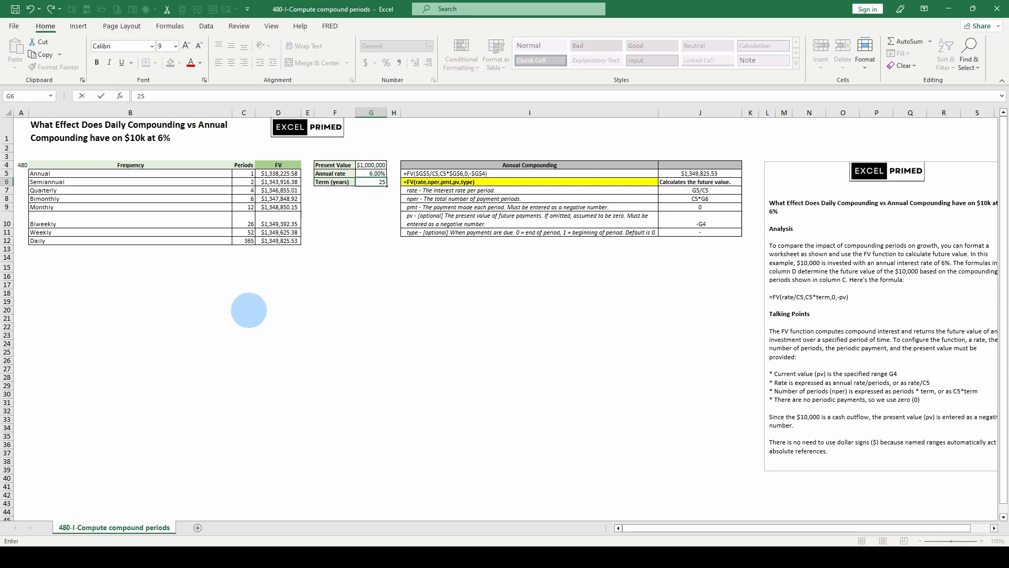
key("ctrl+Return")
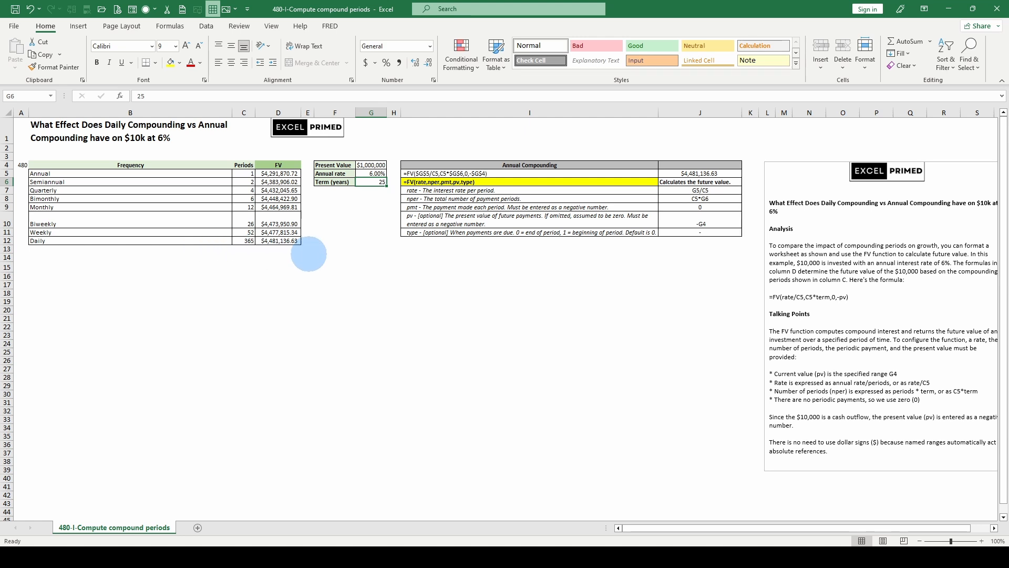
- Compare the annual and daily future values in column D against the present value, annual rate and term inputs
left_click_drag(279, 174, 300, 241)
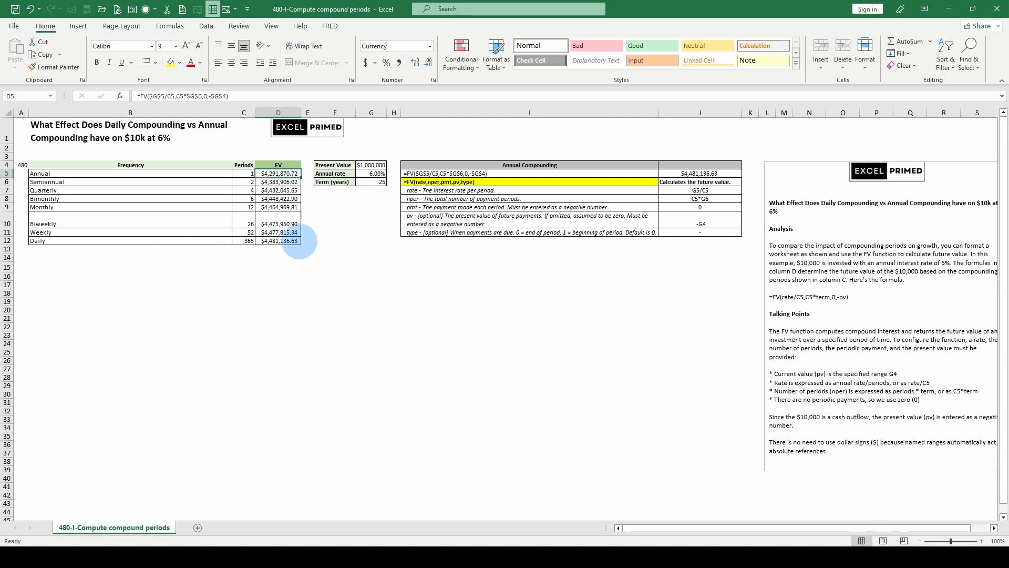
left_click(286, 241)
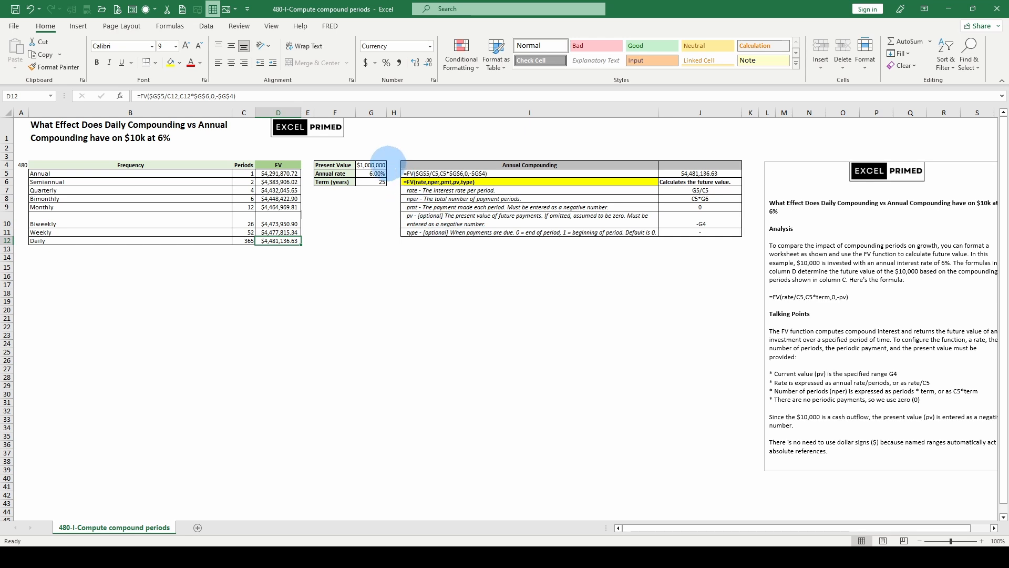
left_click_drag(374, 165, 370, 181)
left_click(371, 173)
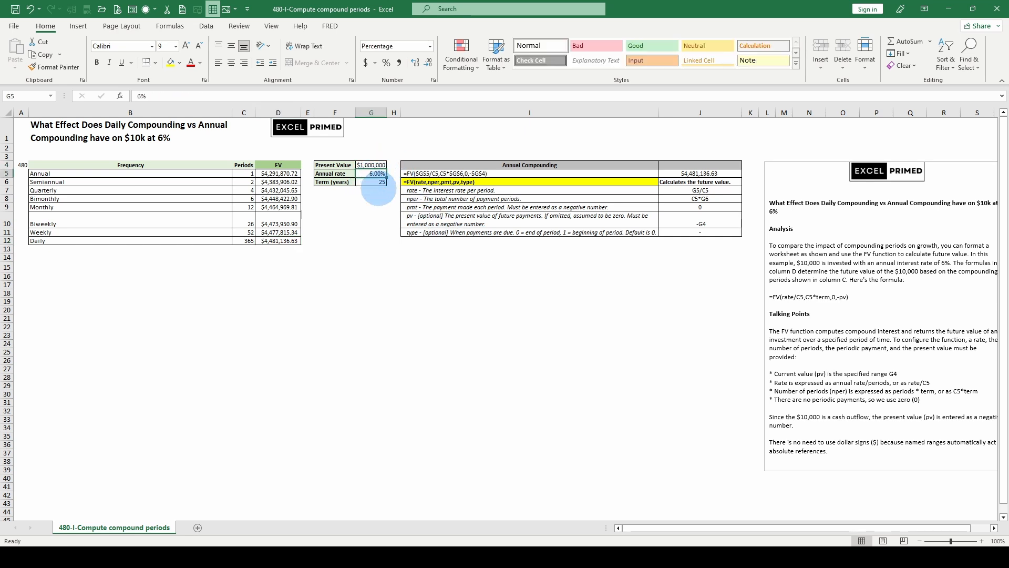
left_click(371, 182)
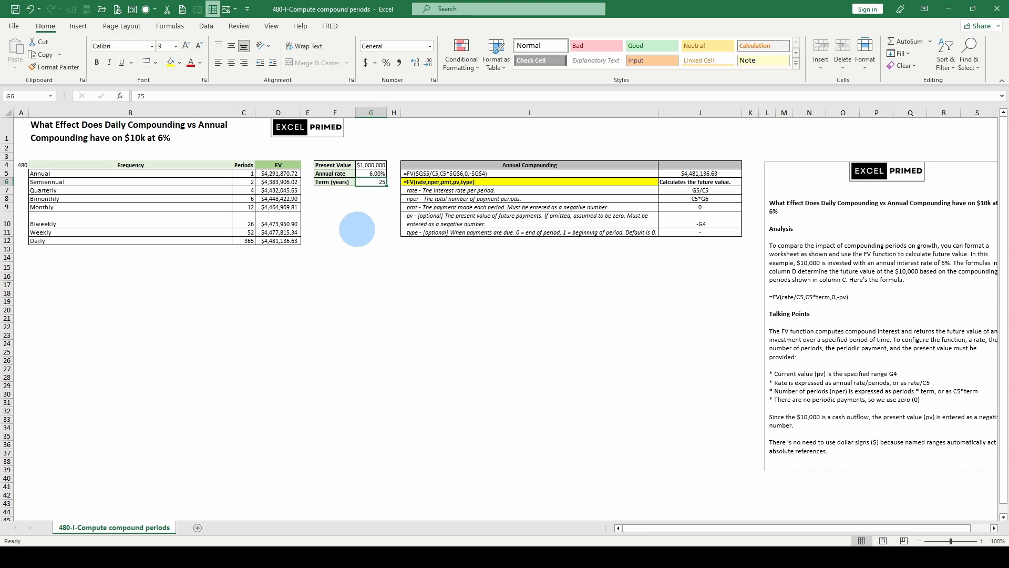
left_click(278, 174)
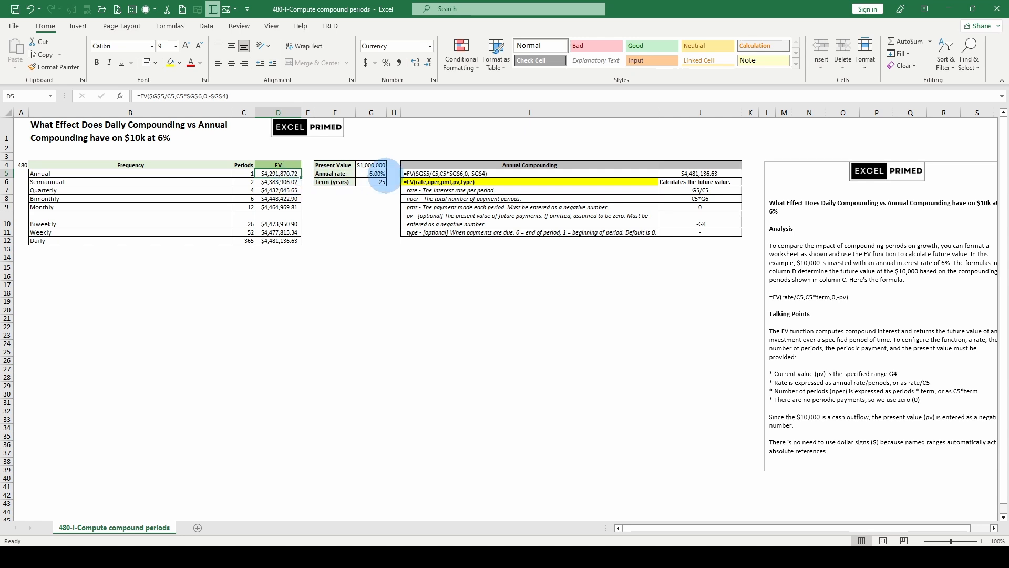
- Set the Term (years) in G6 to 1 and the Present Value in G4 to $1
left_click(375, 182)
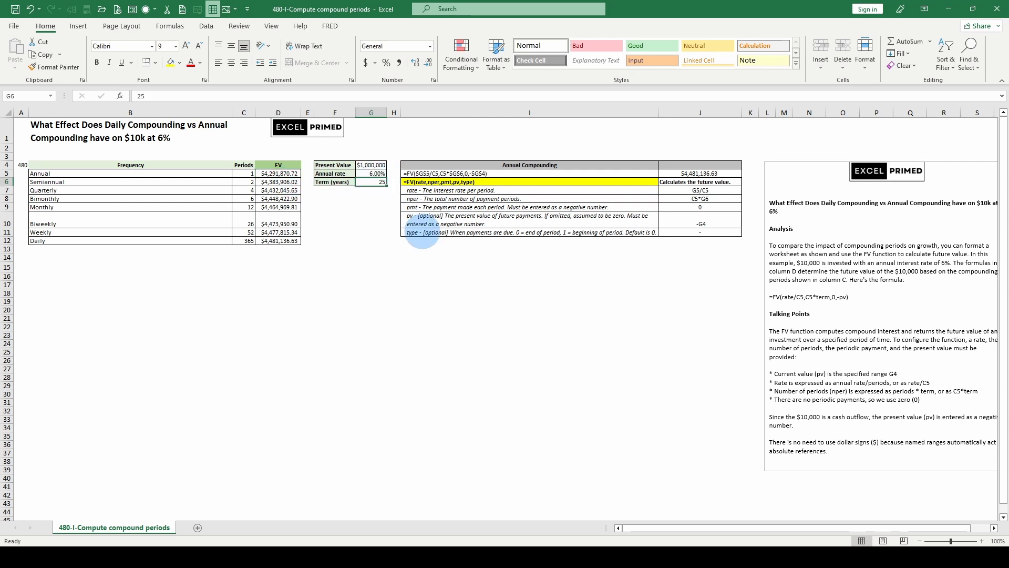
type("1")
key("Up")
key("Up")
type("1")
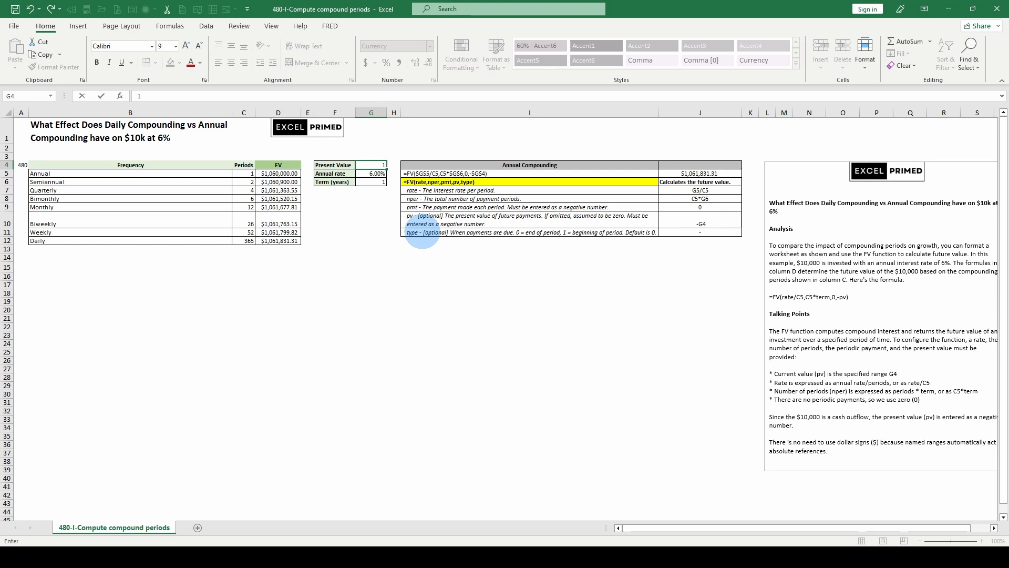
key("ctrl+Return")
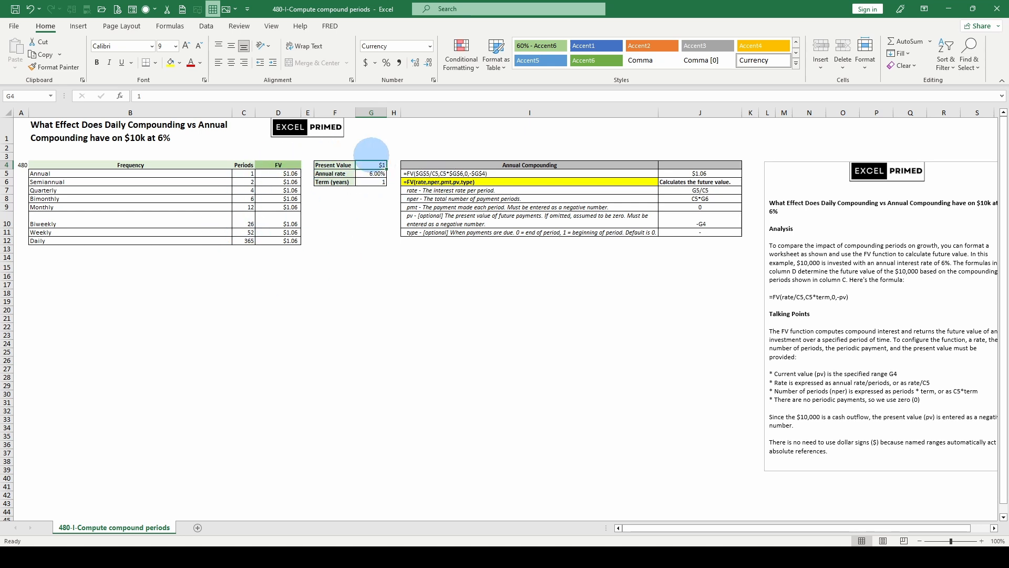
- Display the future values in D5:D12 with six decimal places
left_click_drag(278, 174, 278, 241)
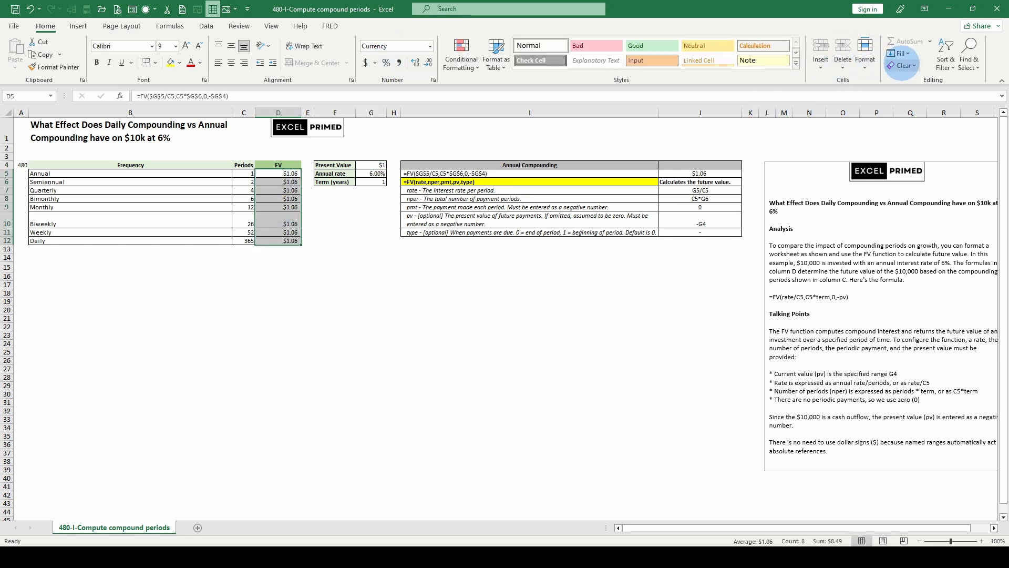
left_click(415, 63)
left_click(415, 63)
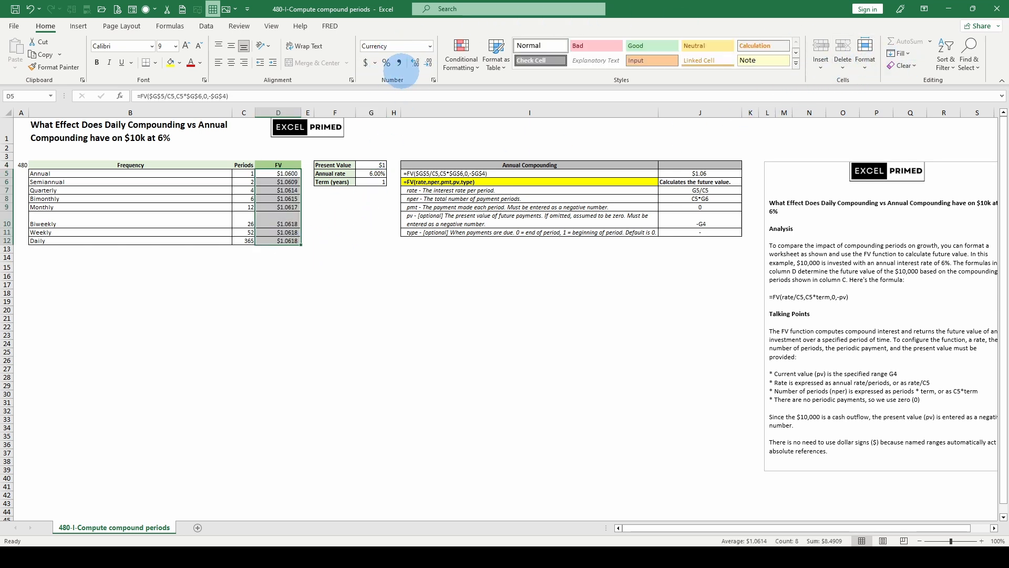
left_click(415, 63)
left_click(415, 63)
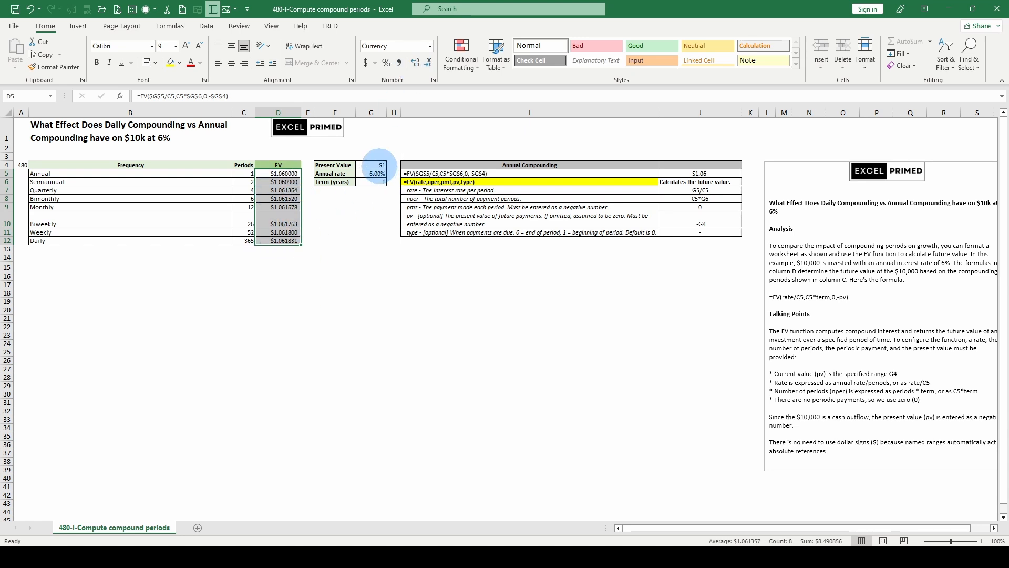
- Examine the present value, the annual rate and the FV formula for annual compounding in D5
left_click(372, 164)
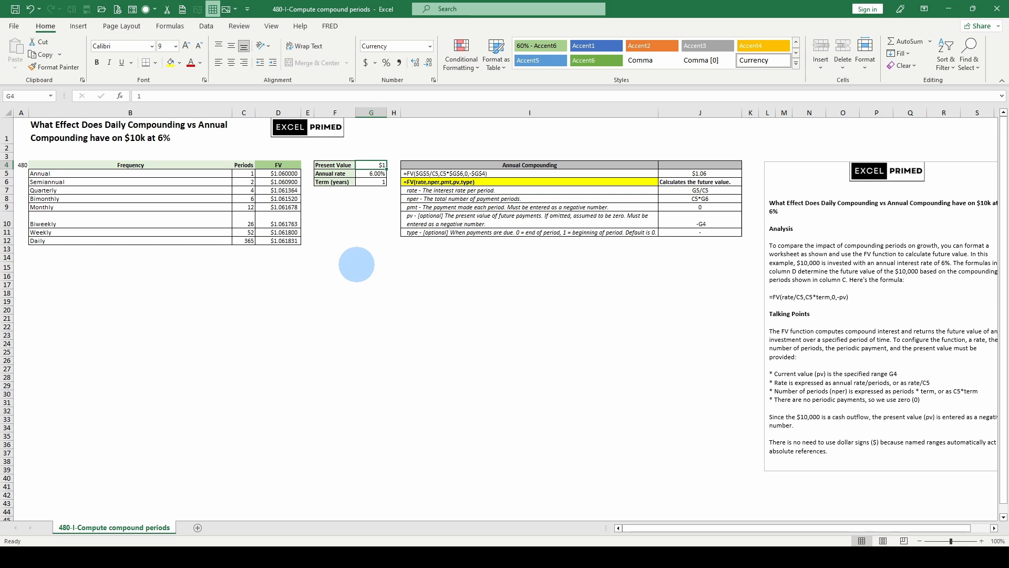
left_click(363, 173)
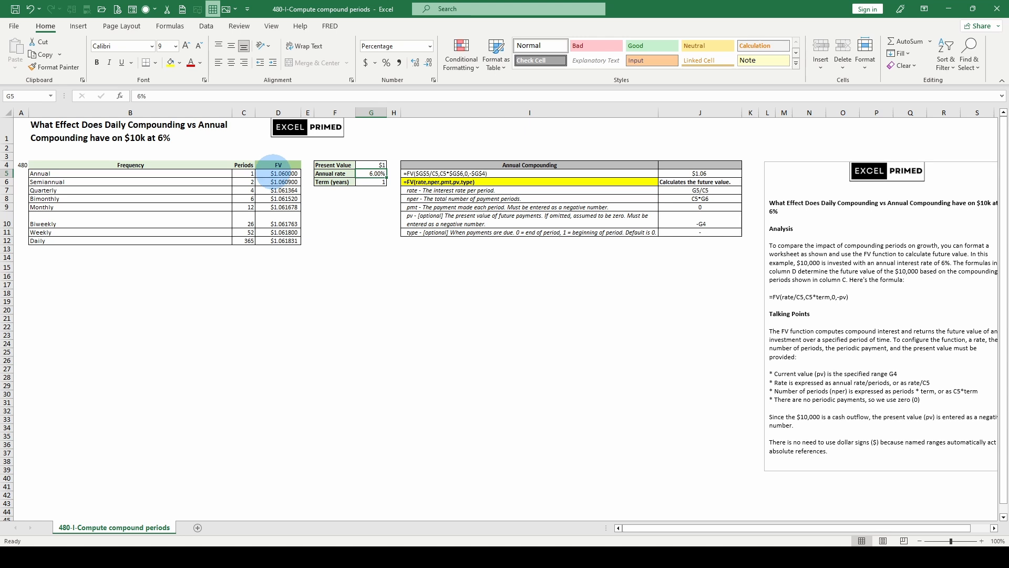
left_click(278, 171)
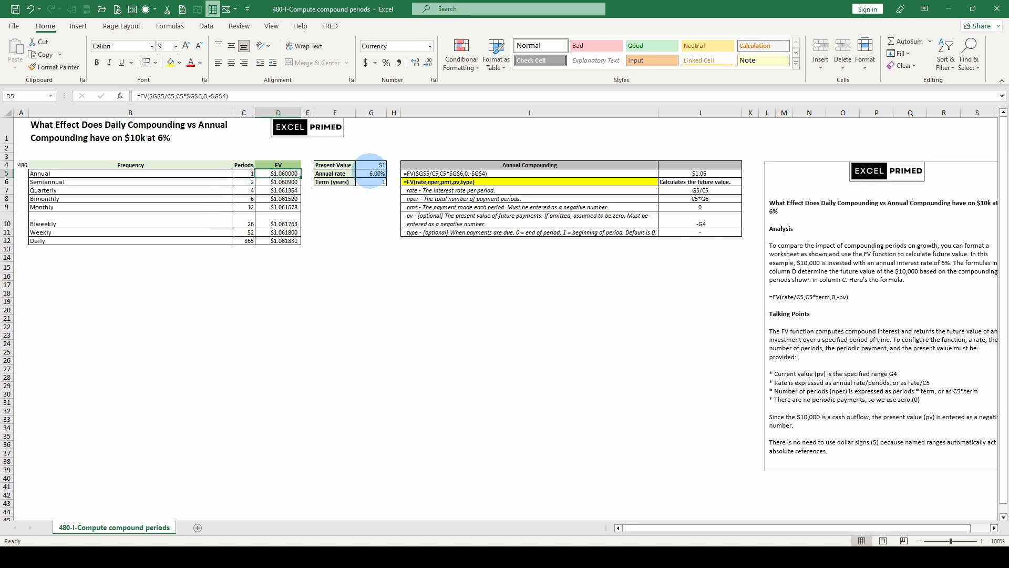
left_click(374, 173)
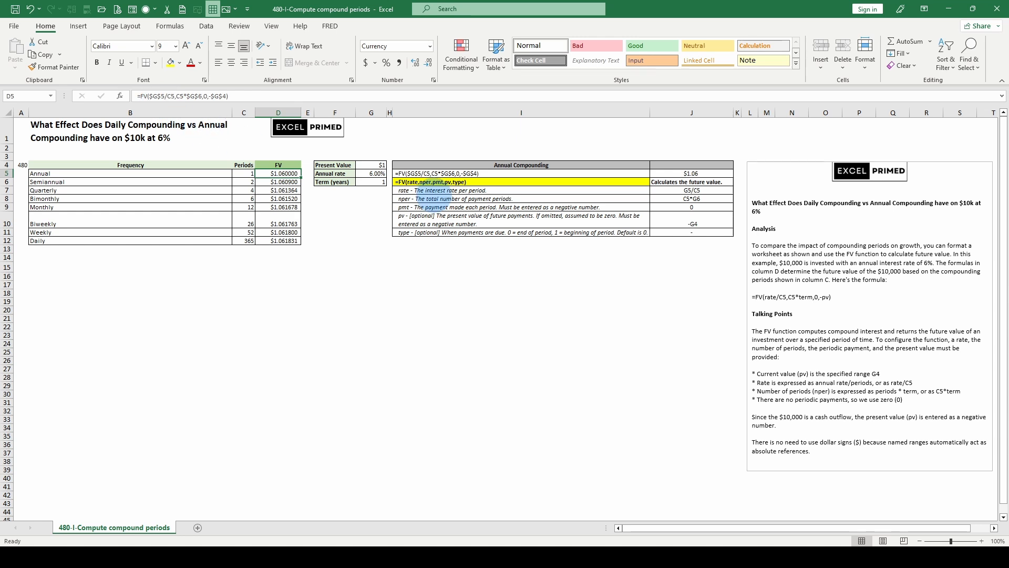
- Review the descriptions of the FV arguments nper, pmt, pv and type in the Annual Compounding table
left_click(430, 199)
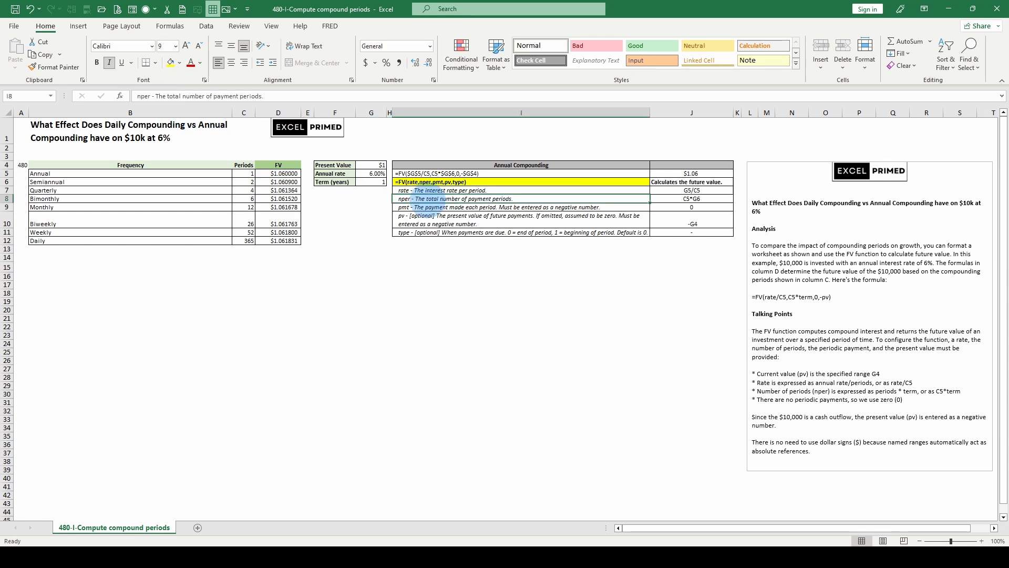
left_click(426, 209)
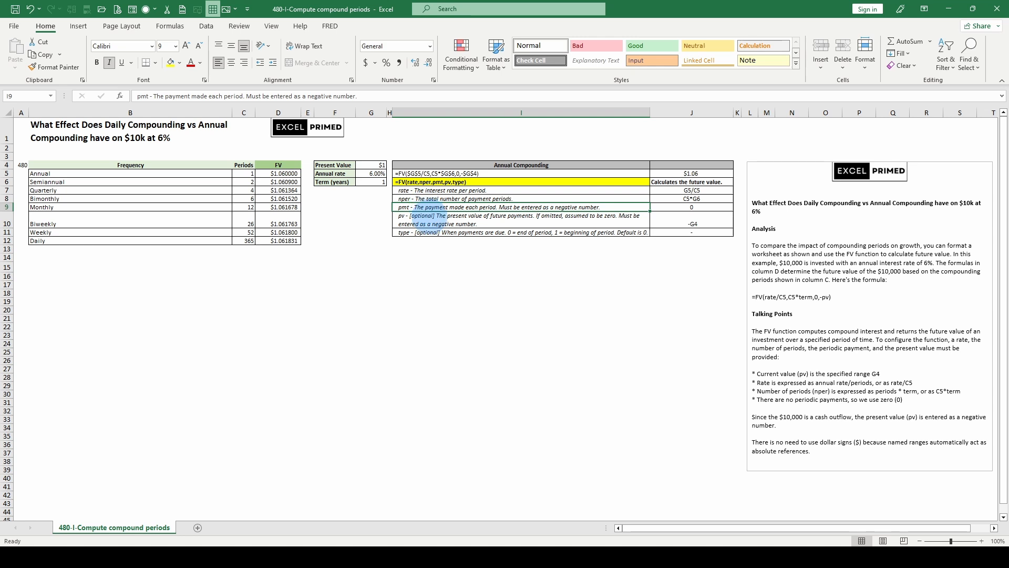
left_click(432, 219)
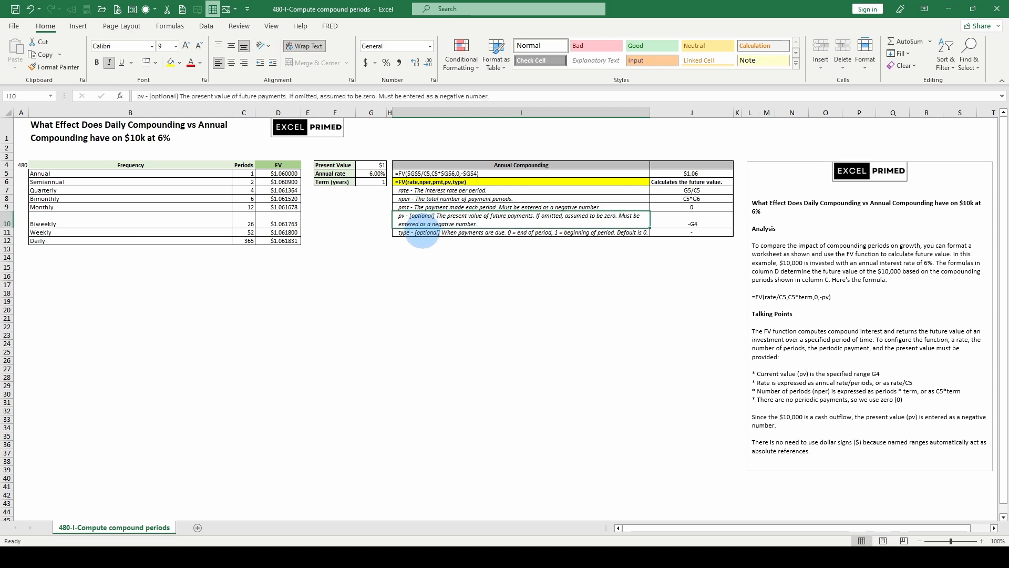
left_click(422, 233)
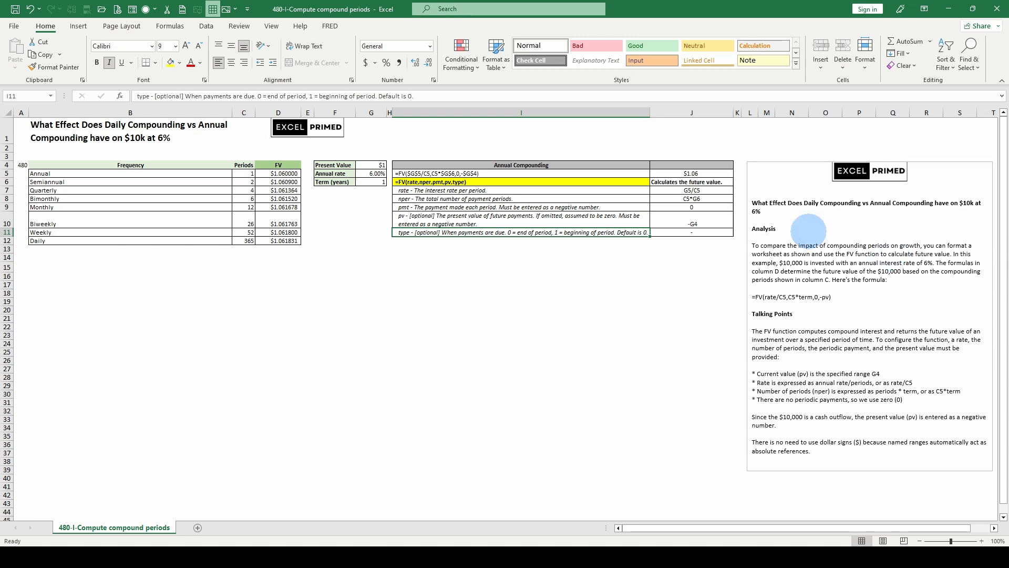
- Set the Present Value in G4 to $10,000 and display the annual rate in G5 without decimals
left_click(373, 163)
type("10000")
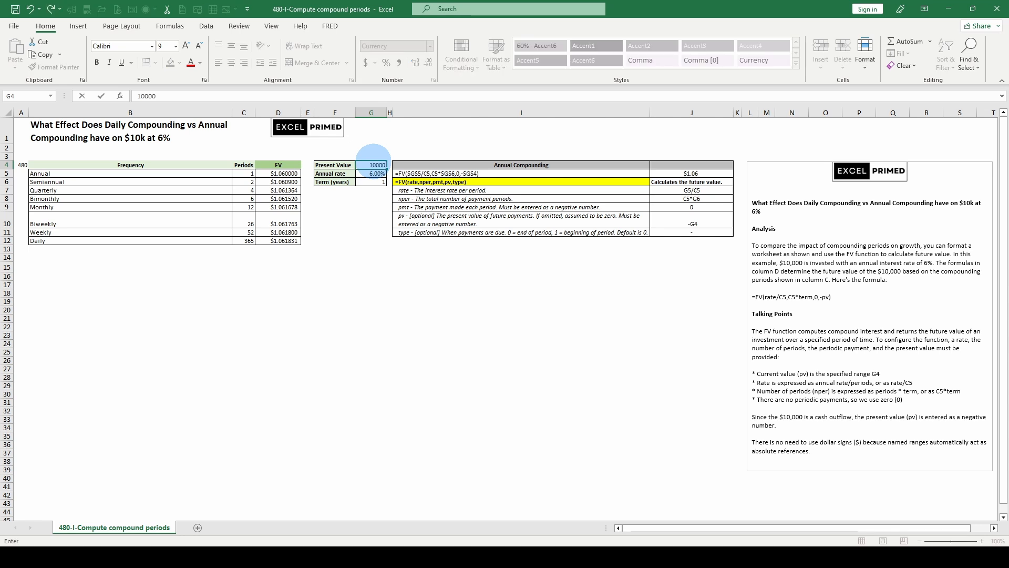
key("Return")
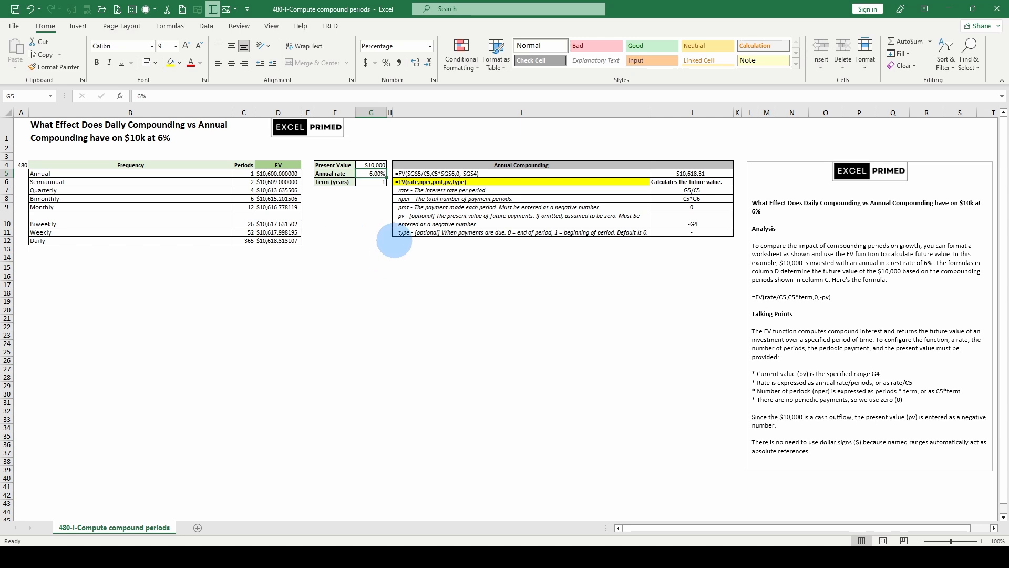
left_click(428, 62)
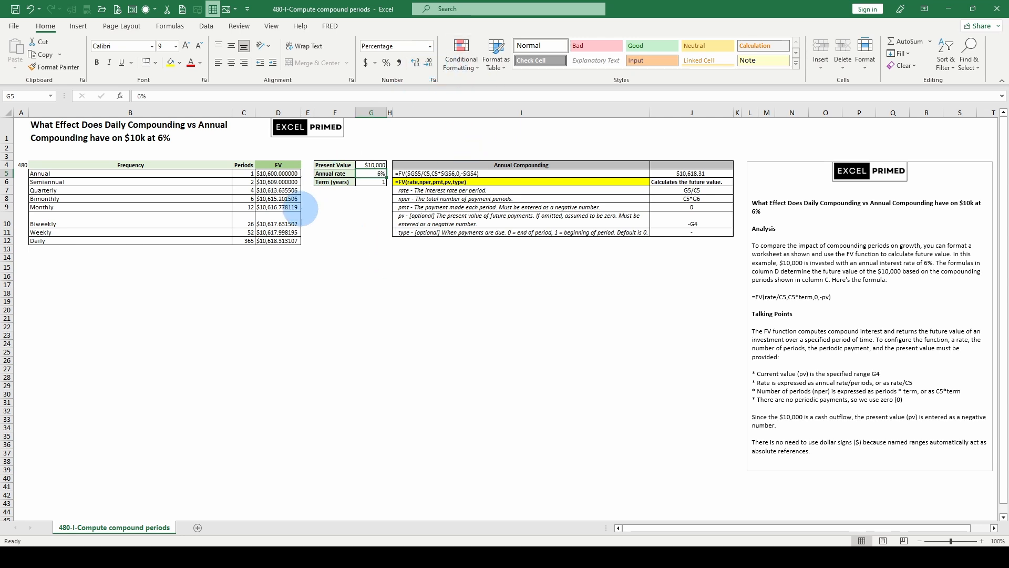
- Reduce the future values in D5:D12 to two decimal places
left_click_drag(278, 173, 278, 241)
left_click(428, 63)
left_click(428, 63)
left_click(428, 63)
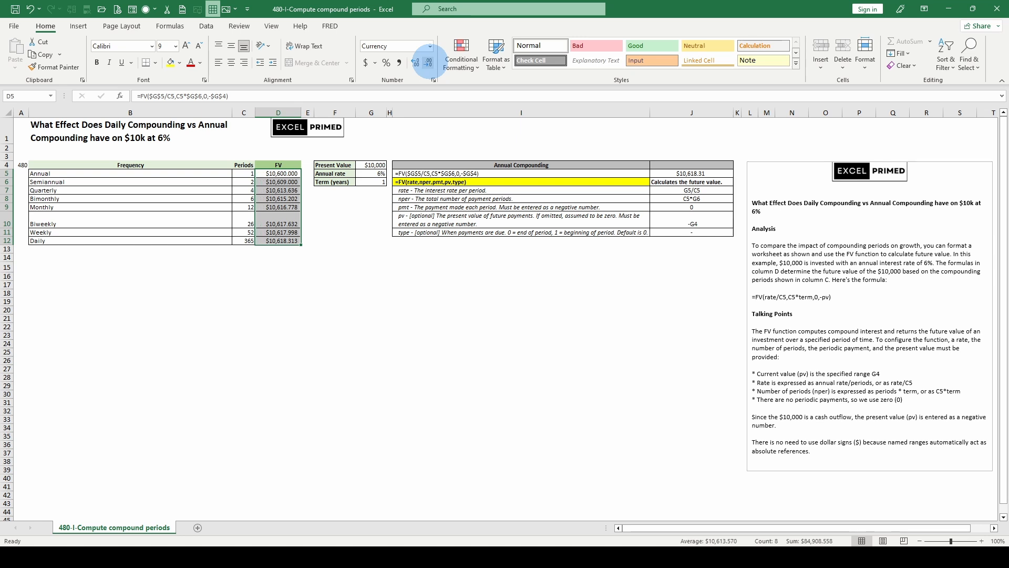
left_click(428, 62)
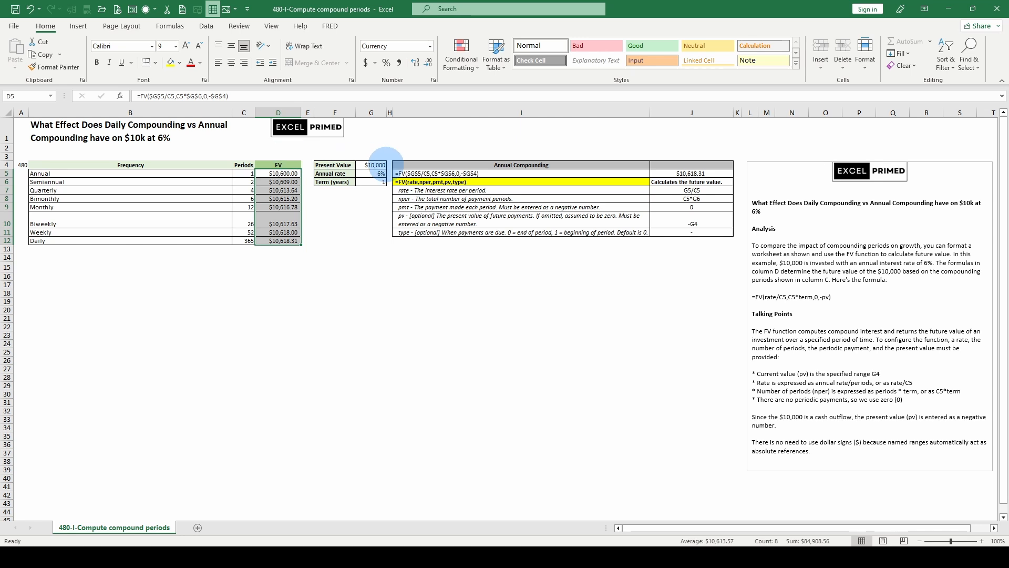
- Examine the rate, nper and pv arguments of the FV formula for annual compounding in D5
key("F2")
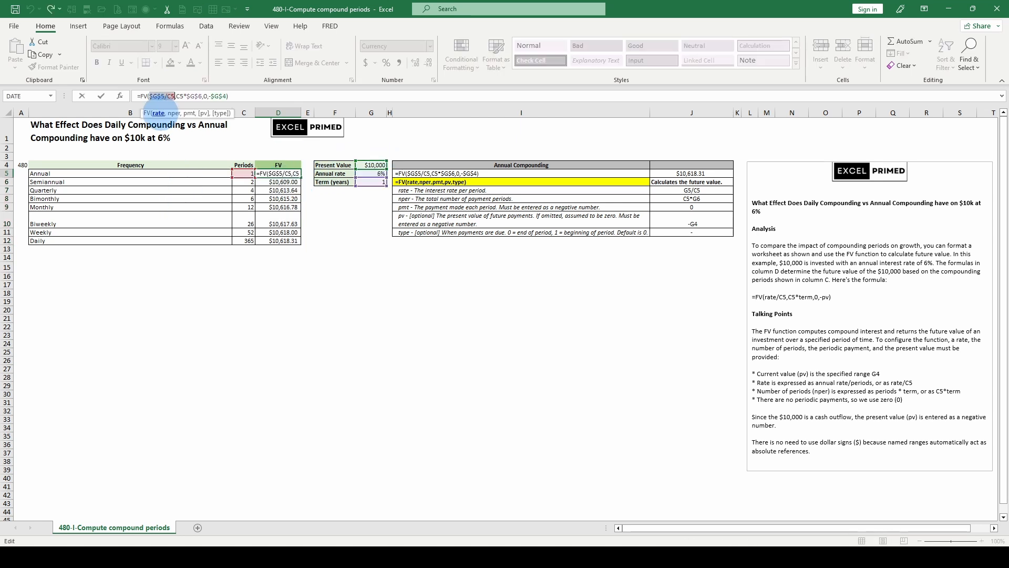
left_click_drag(150, 97, 175, 97)
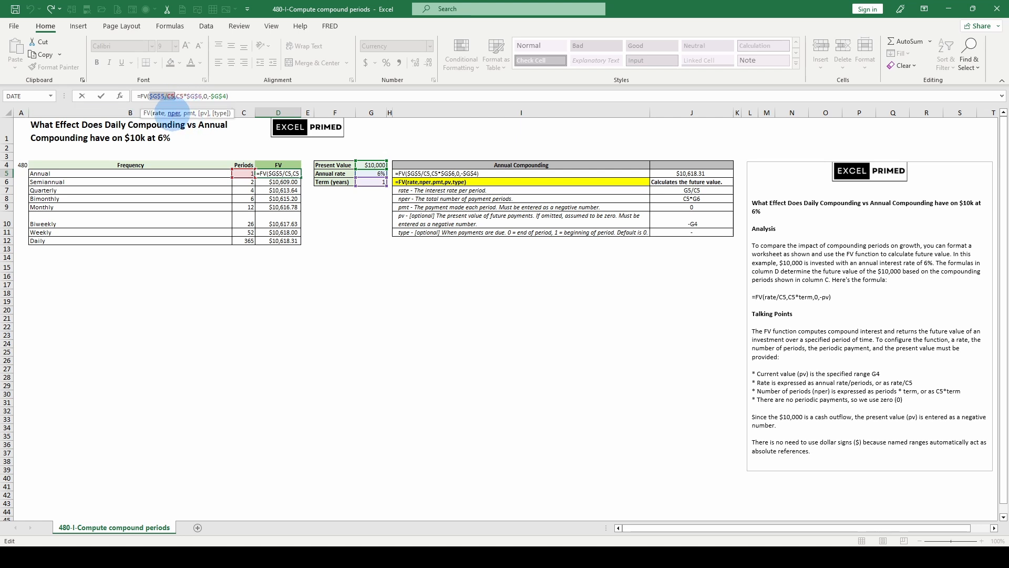
left_click(173, 112)
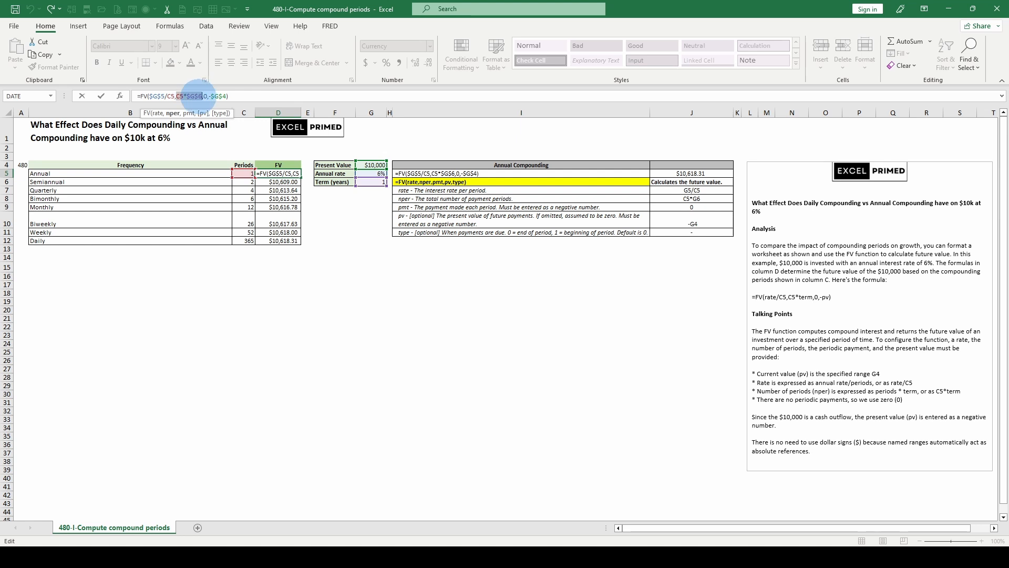
left_click(203, 113)
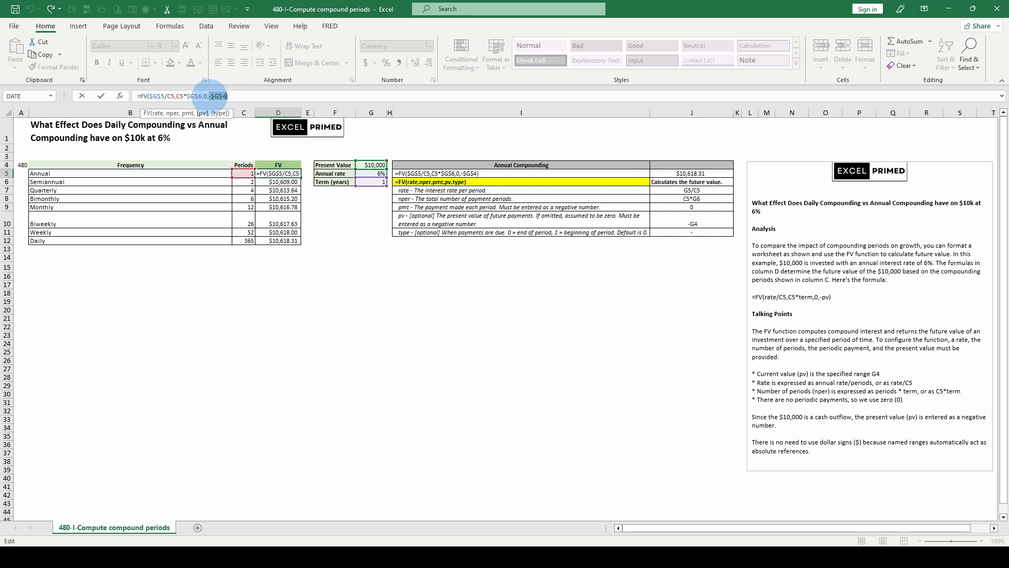
- Try the FV formula in D5 without the minus sign before $G$4, and restore the sign as -$G$4
left_click(210, 96)
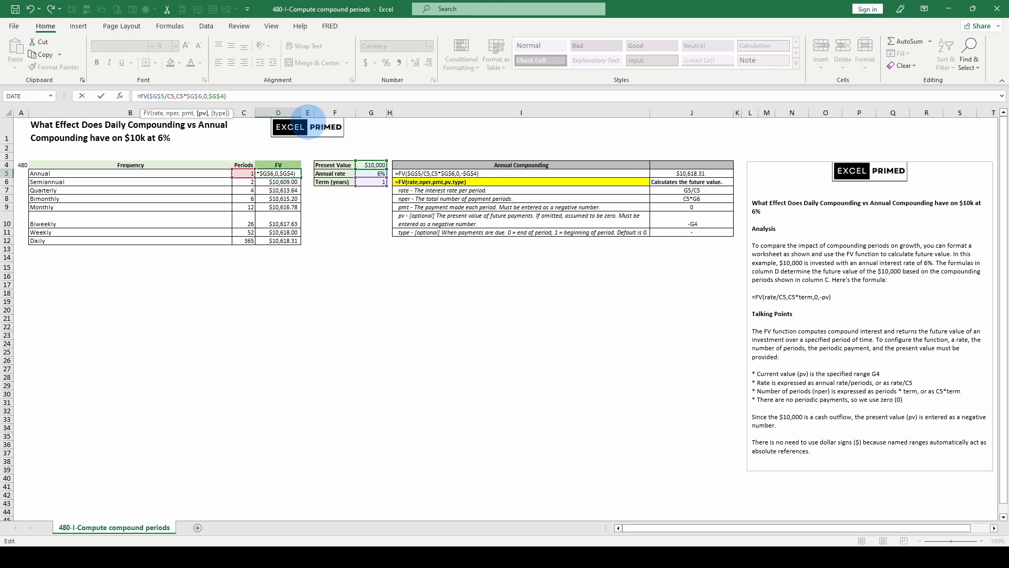
key("ctrl+Return")
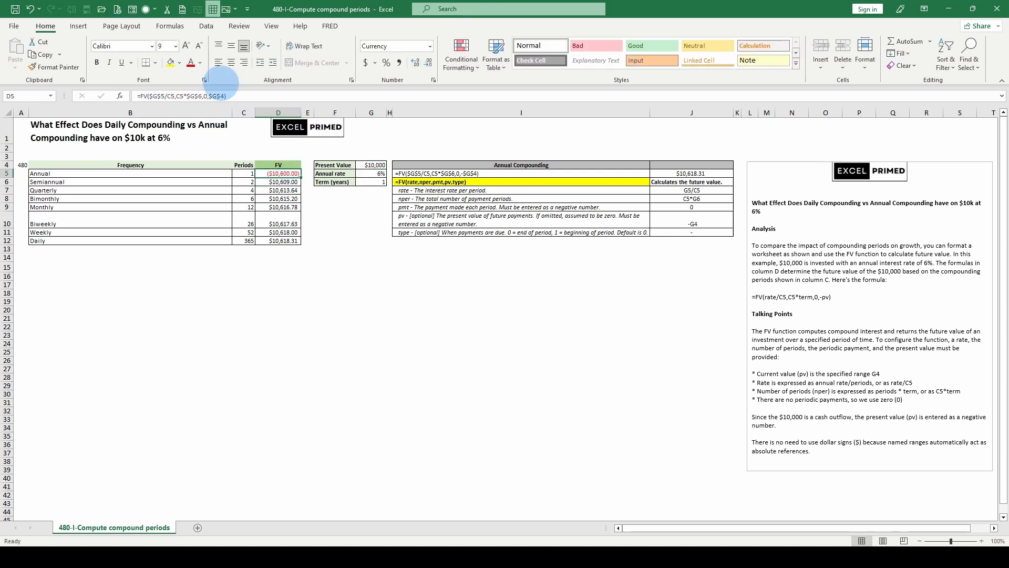
left_click(208, 96)
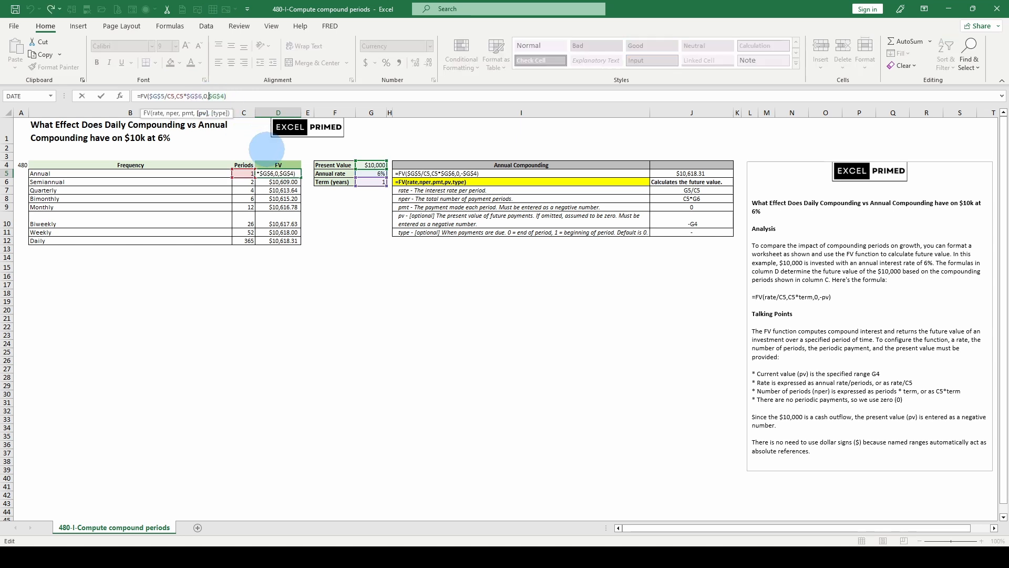
type("-")
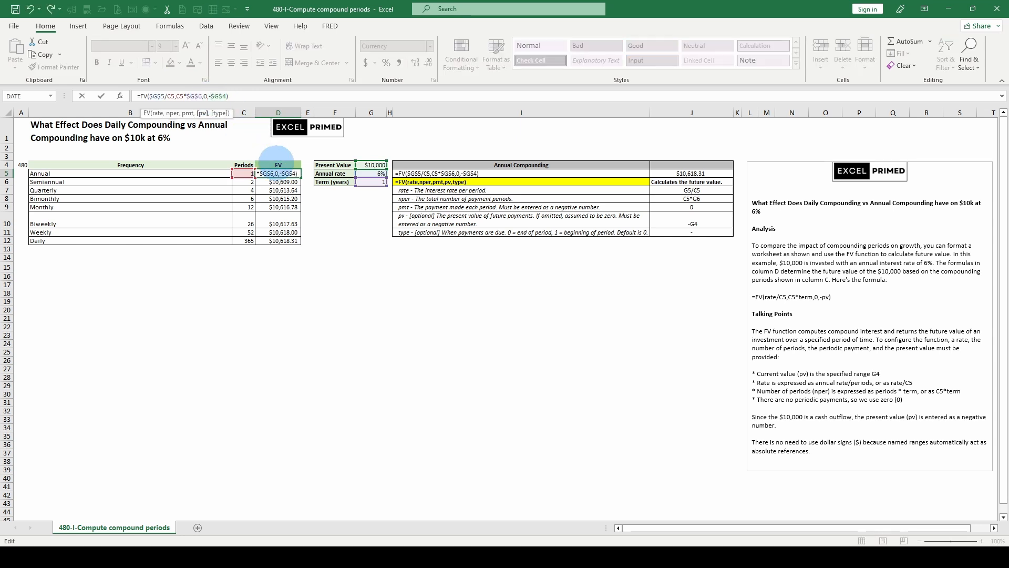
key("Return")
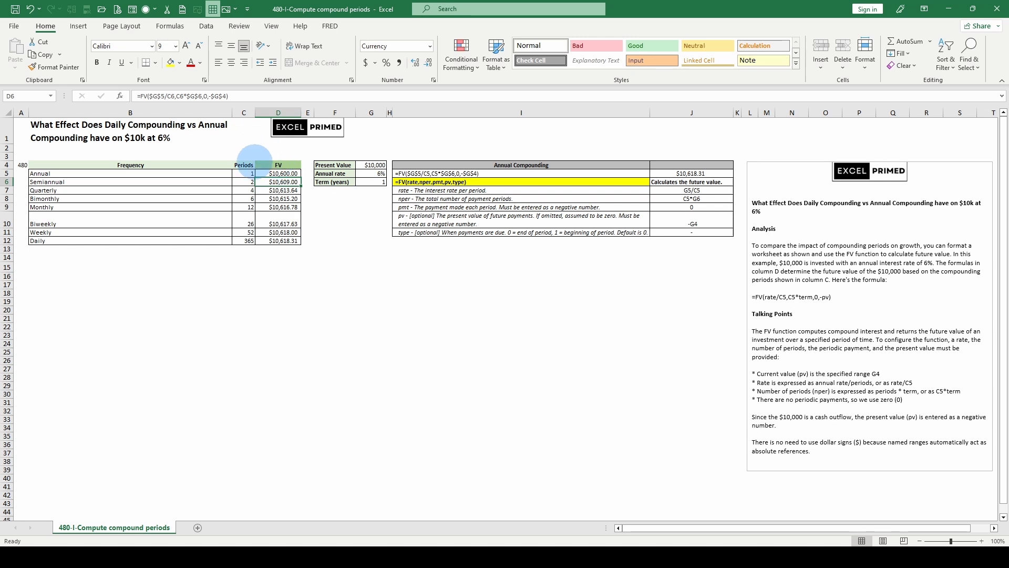
left_click(273, 173)
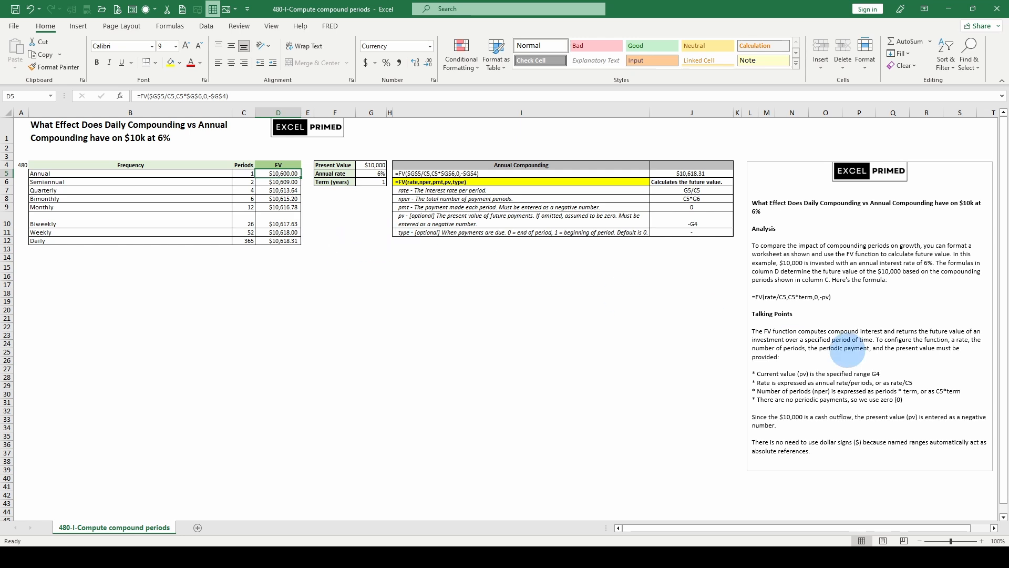
- Calculate the annually compounded value manually in D15 with =10000*(1.06)^1 and copy the formula to D16
left_click(280, 268)
type("=")
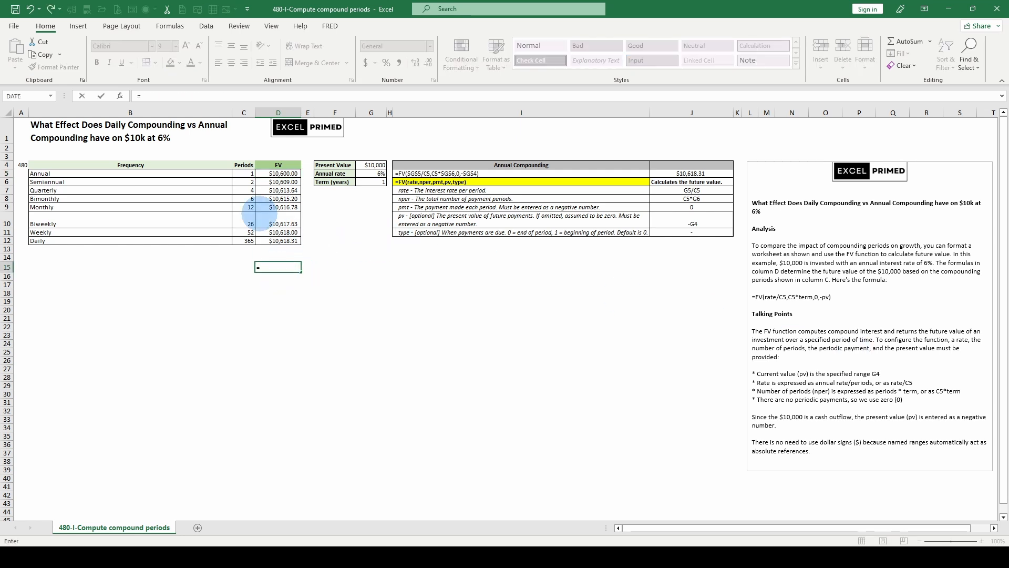
type("10000*(1.06)^1")
key("ctrl+Return")
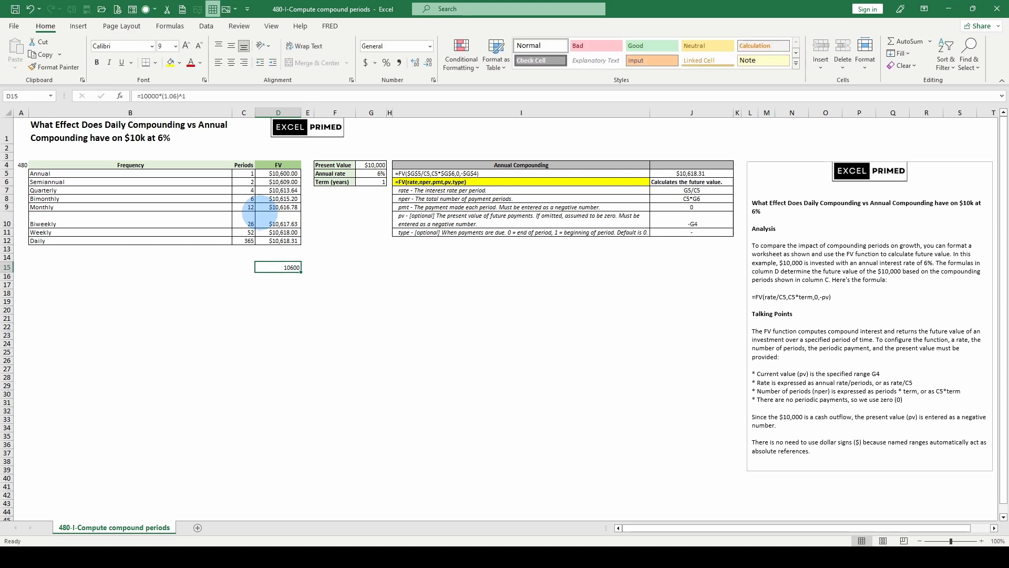
key("Down")
key("ctrl+apostrophe")
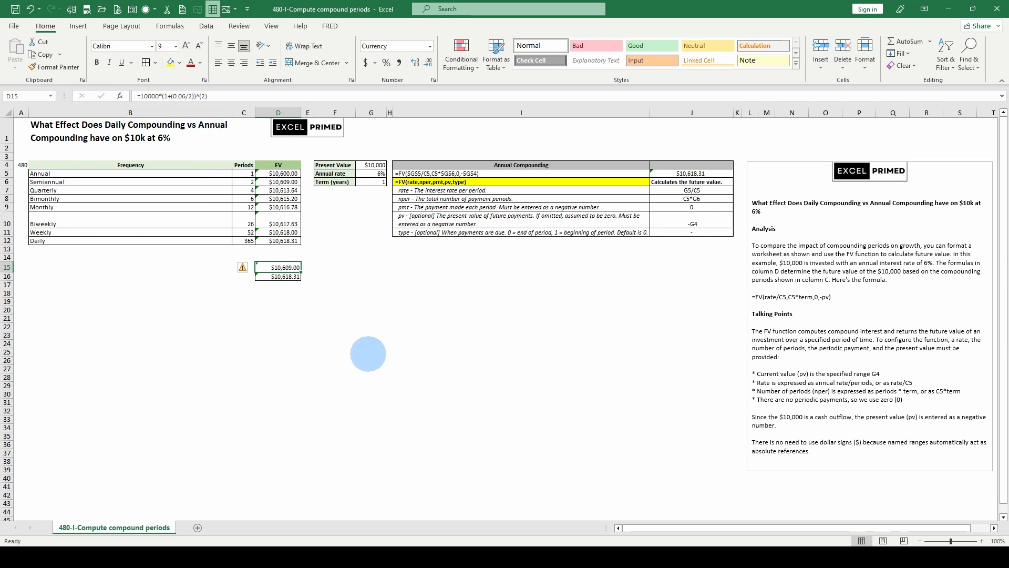
- Examine the manual daily compounding formula in D16 and compare its result with the semiannual one in D15
left_click(281, 276)
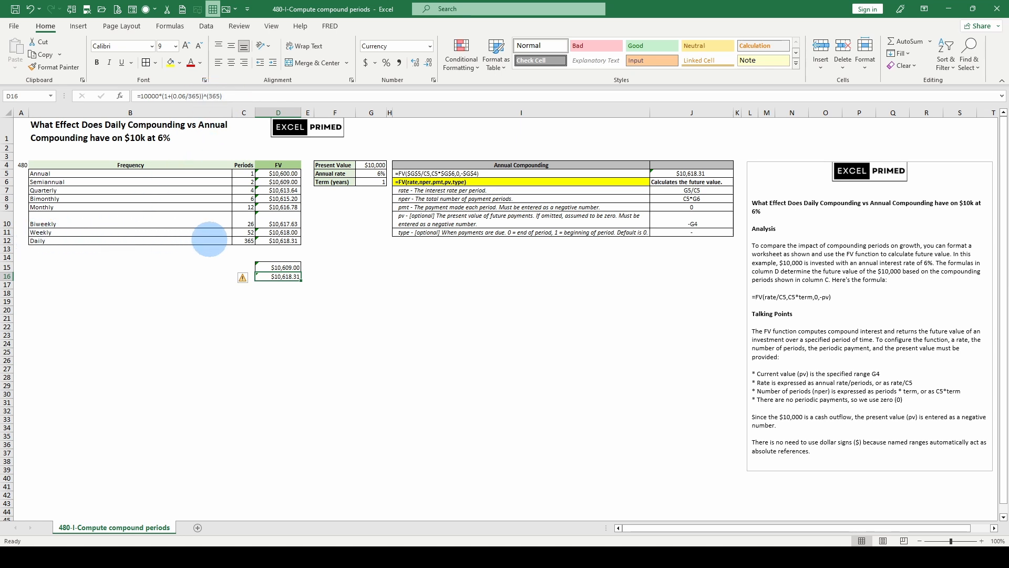
left_click_drag(277, 275, 283, 266)
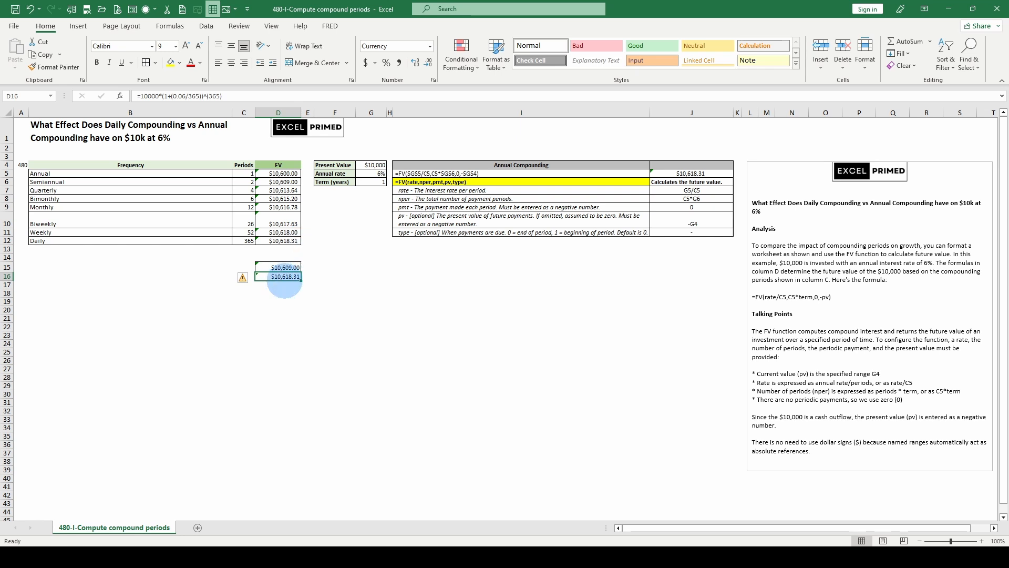